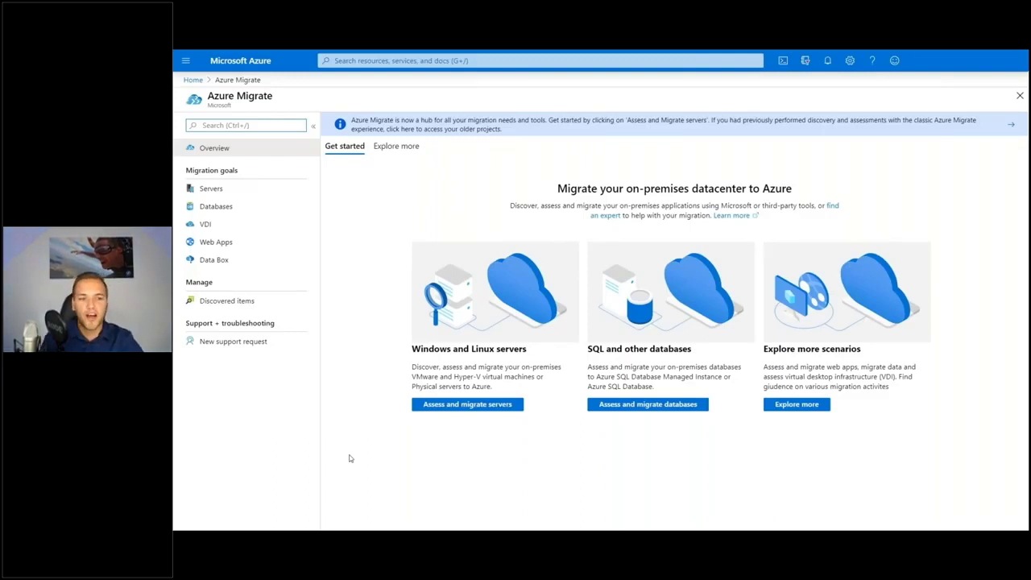
- Start adding tools to the VDI migration goal and choose Lakeside: SysTrack as the assessment tool
left_click(192, 229)
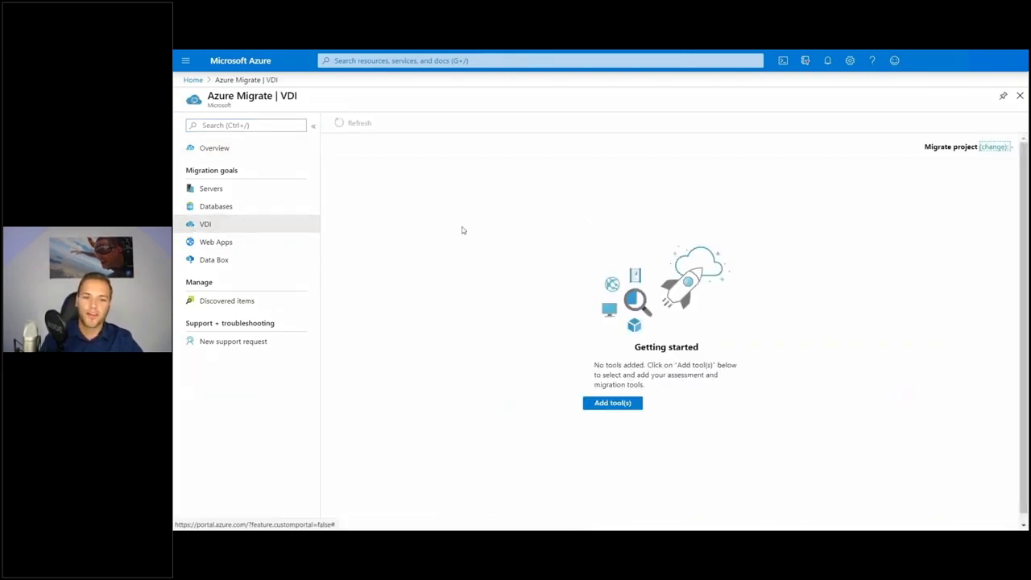
left_click(601, 405)
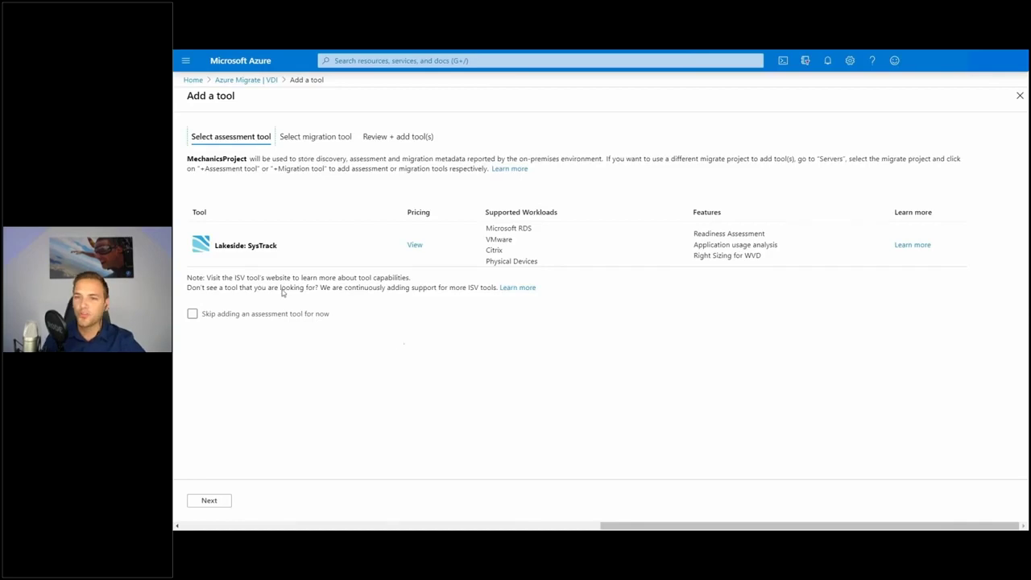
left_click(263, 243)
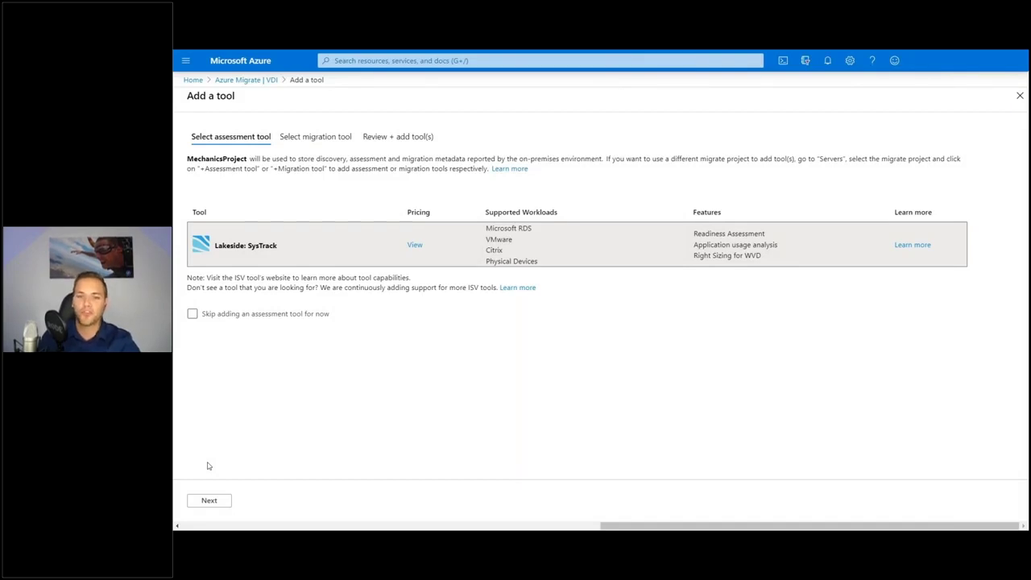
left_click(213, 503)
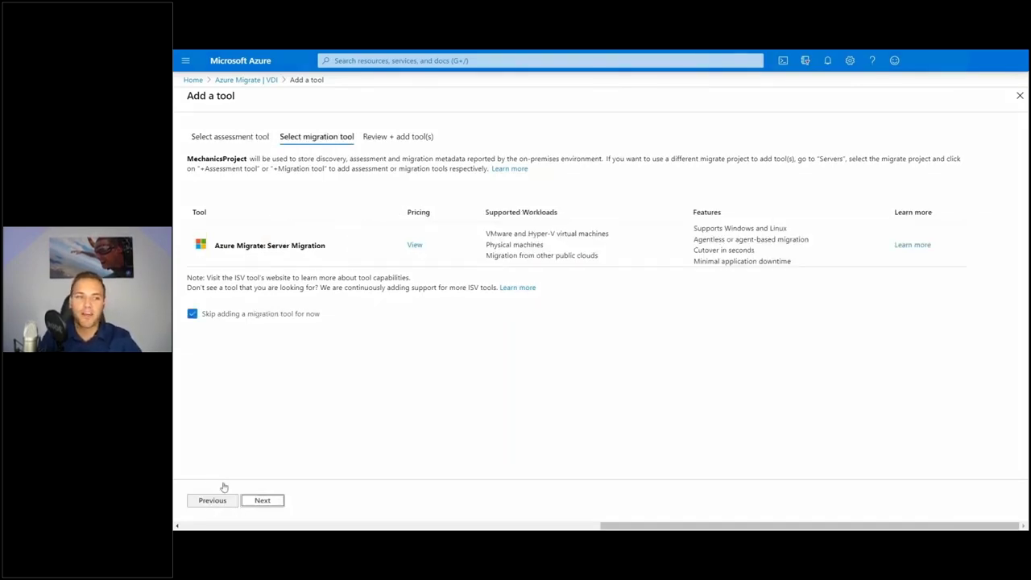
- Choose Azure Migrate: Server Migration as the migration tool and add both tools to MechanicsProject
left_click(328, 265)
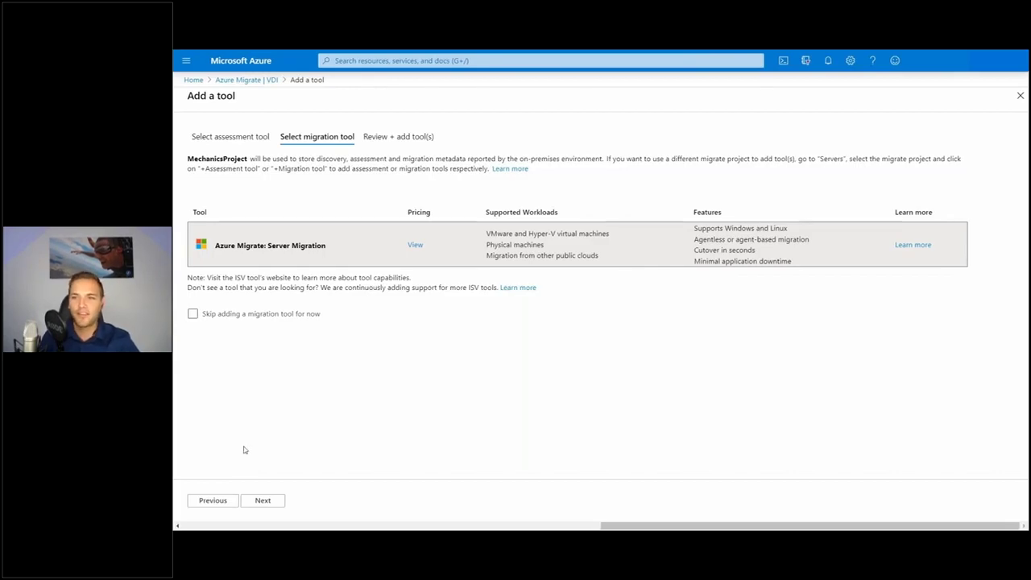
left_click(263, 500)
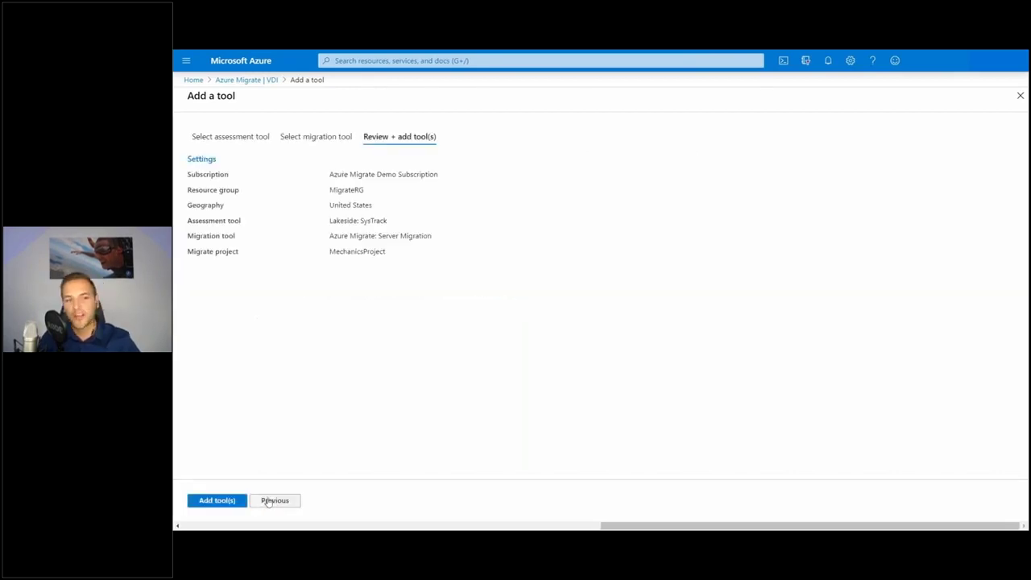
left_click(234, 500)
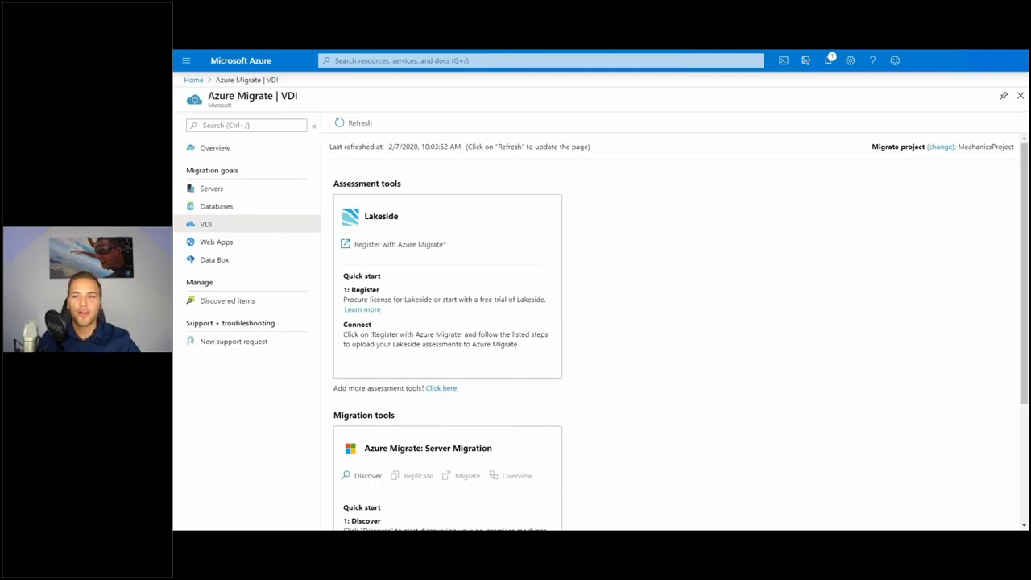
- Go to the Lakeside registration site, log in and download the assessment client
left_click(368, 244)
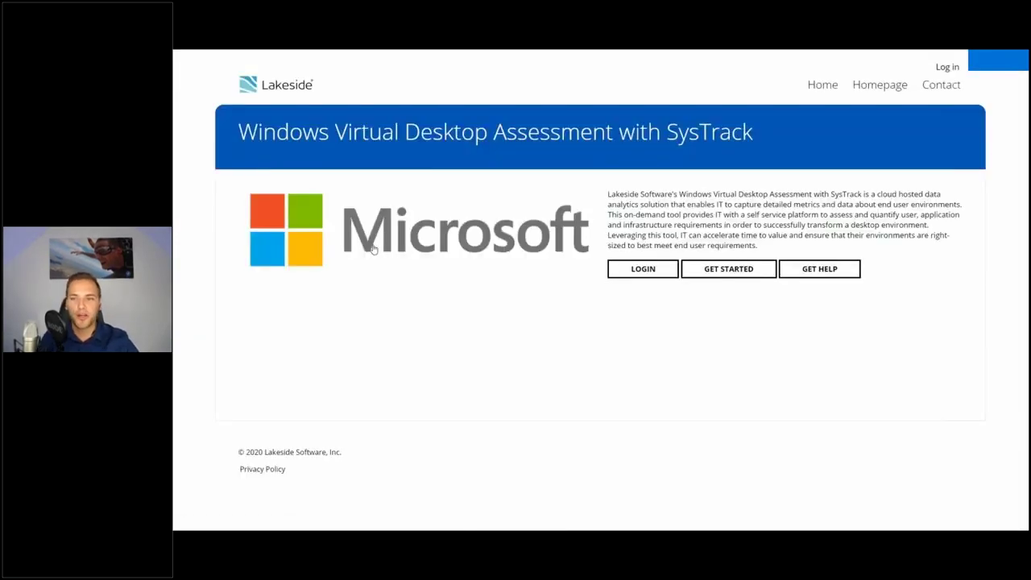
left_click(647, 270)
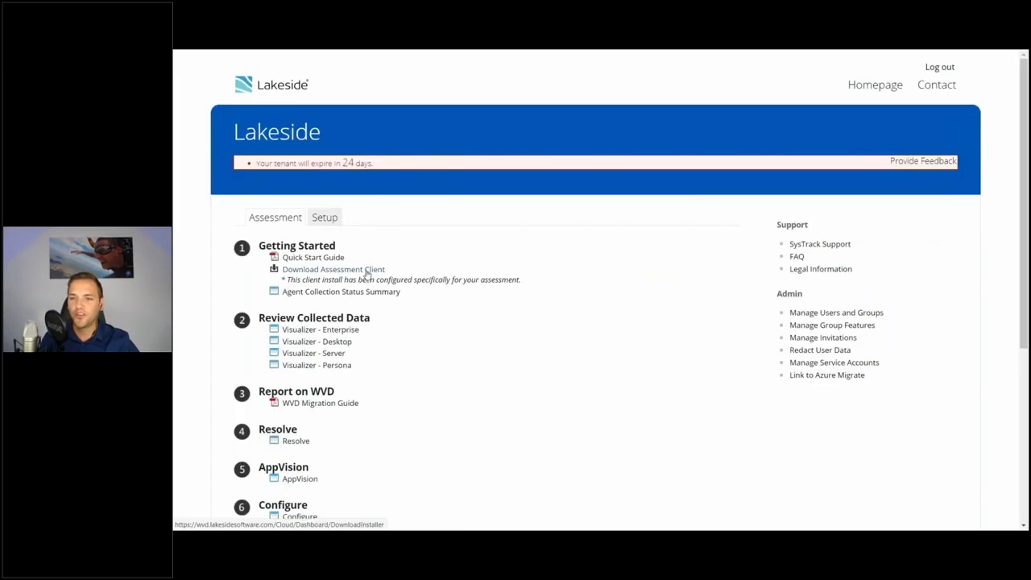
left_click(367, 270)
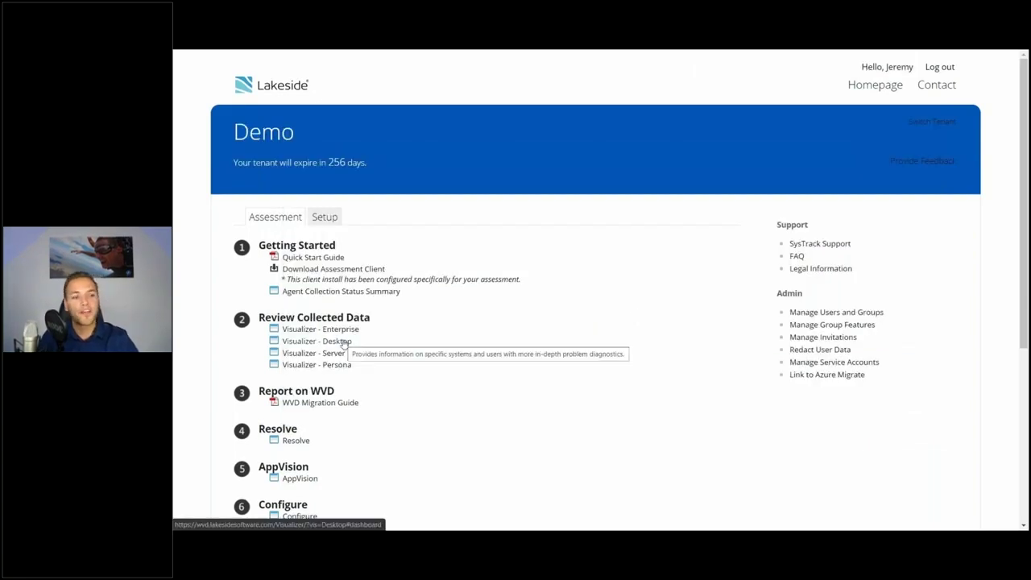
- Open the Desktop Visualizer and examine the Persona dashboard down to the user counts by role and style
left_click(344, 345)
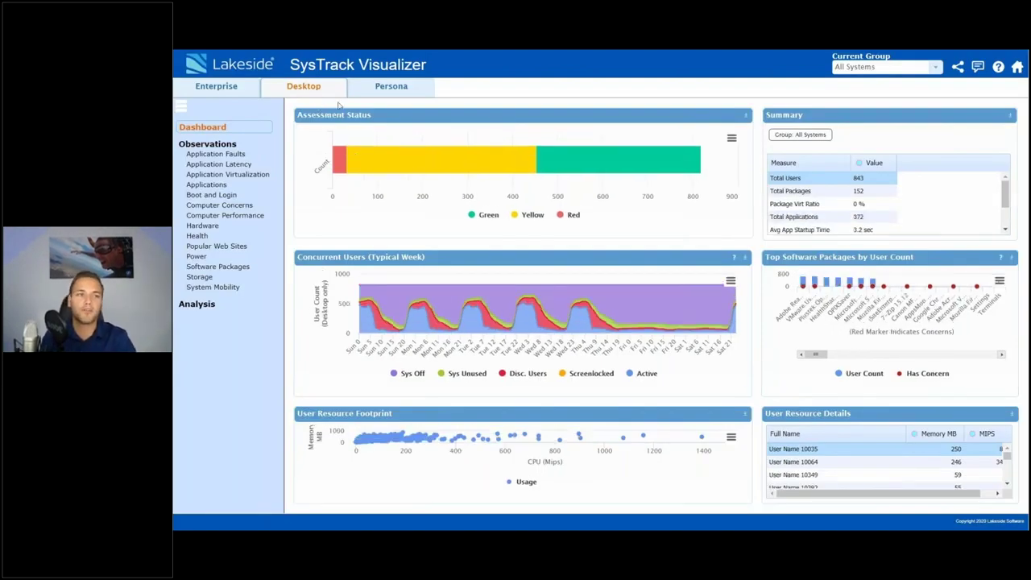
left_click(381, 94)
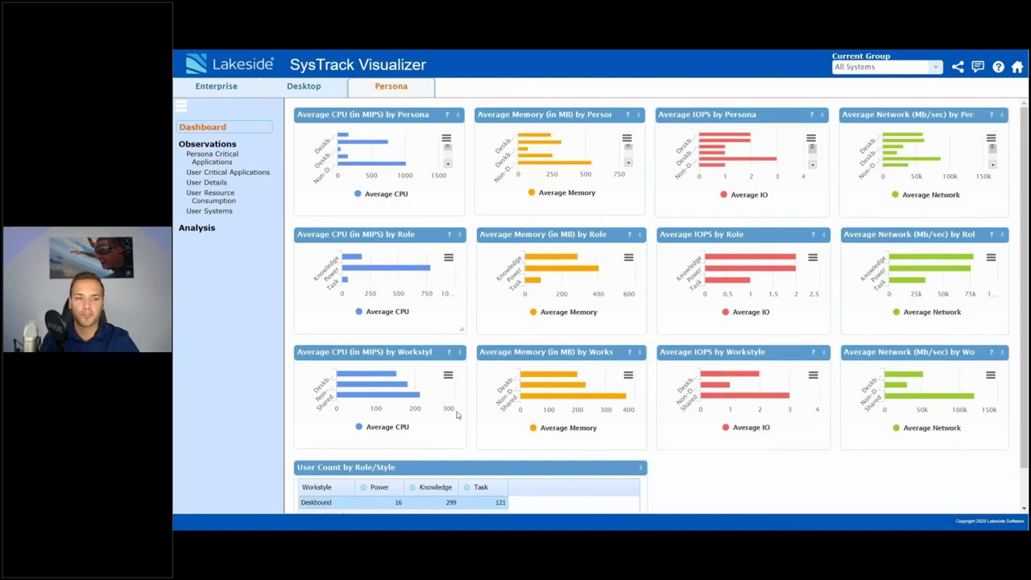
scroll(479, 440, "down", 1)
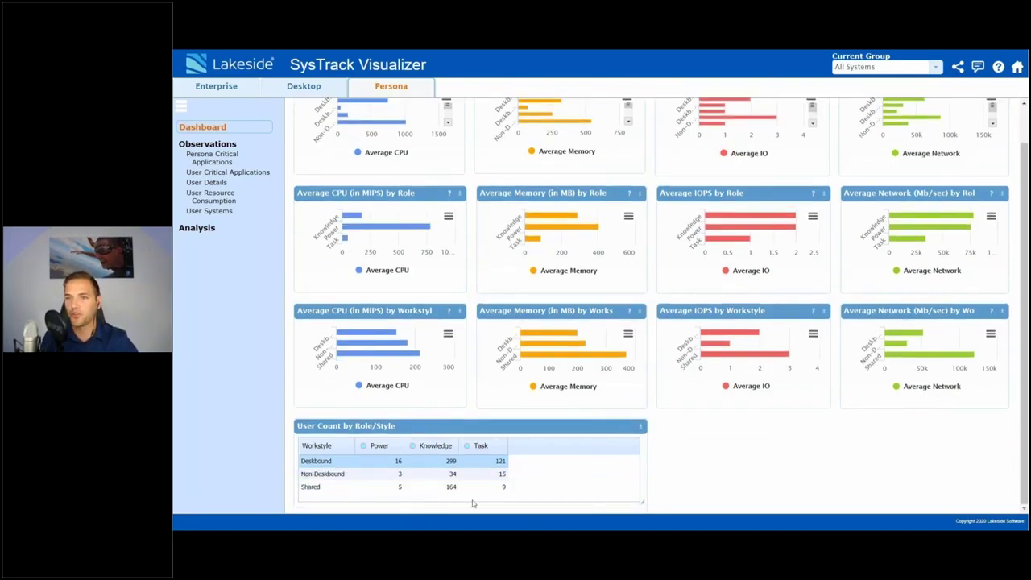
- Examine the per-user resource consumption for personas and the desktop application latency
left_click(205, 198)
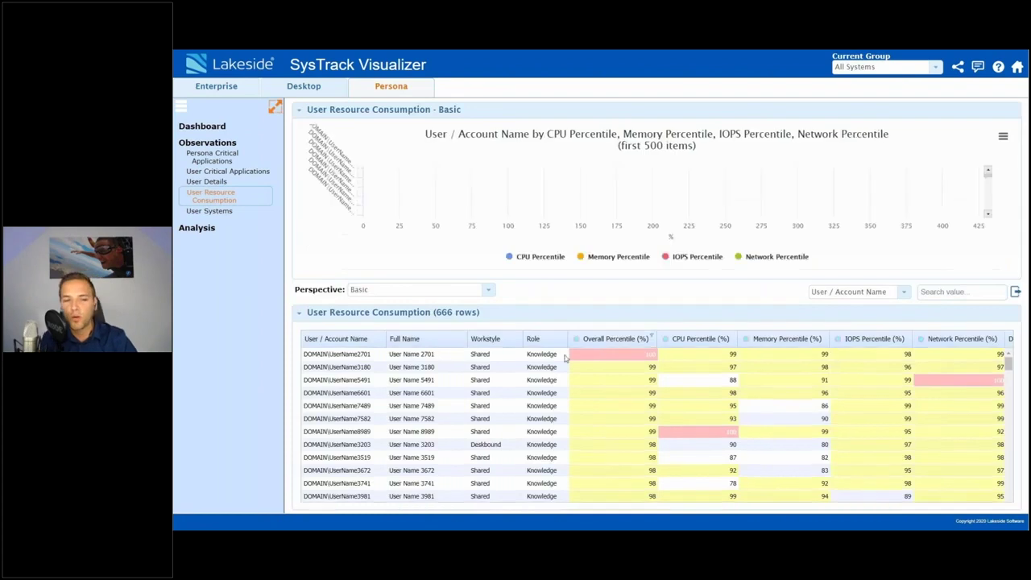
scroll(579, 363, "down", 3)
scroll(579, 364, "down", 5)
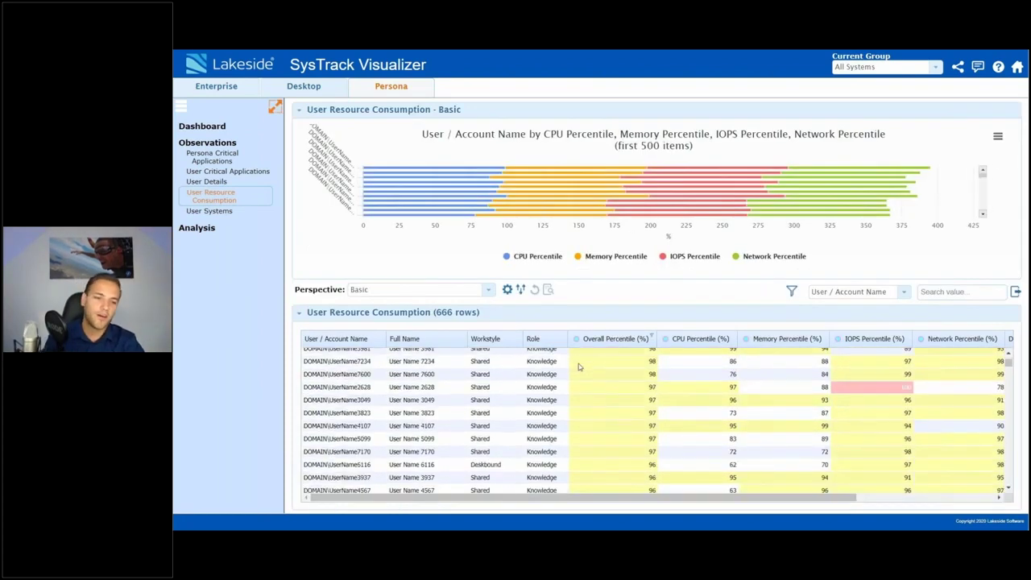
scroll(574, 388, "down", 5)
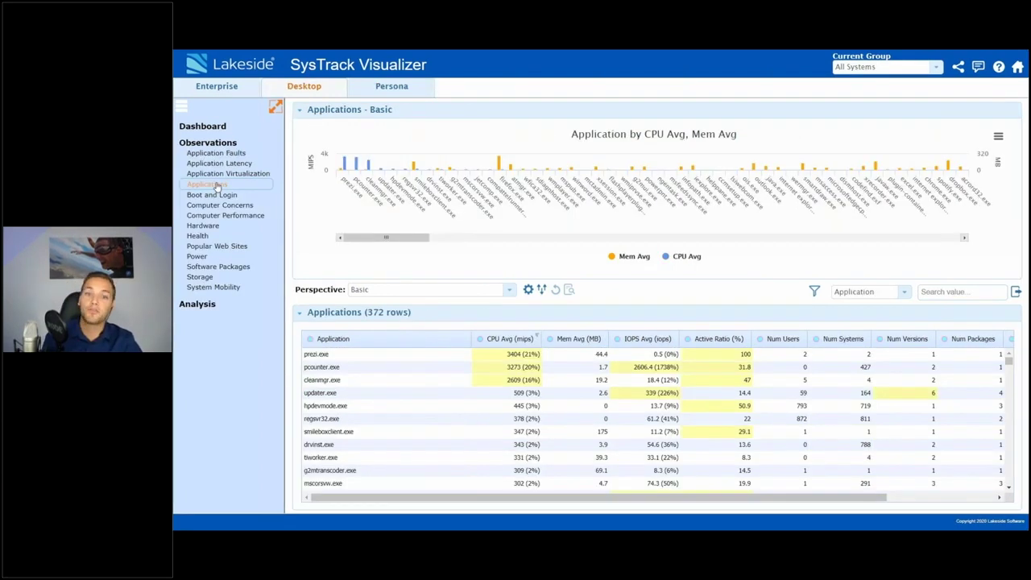
left_click(226, 165)
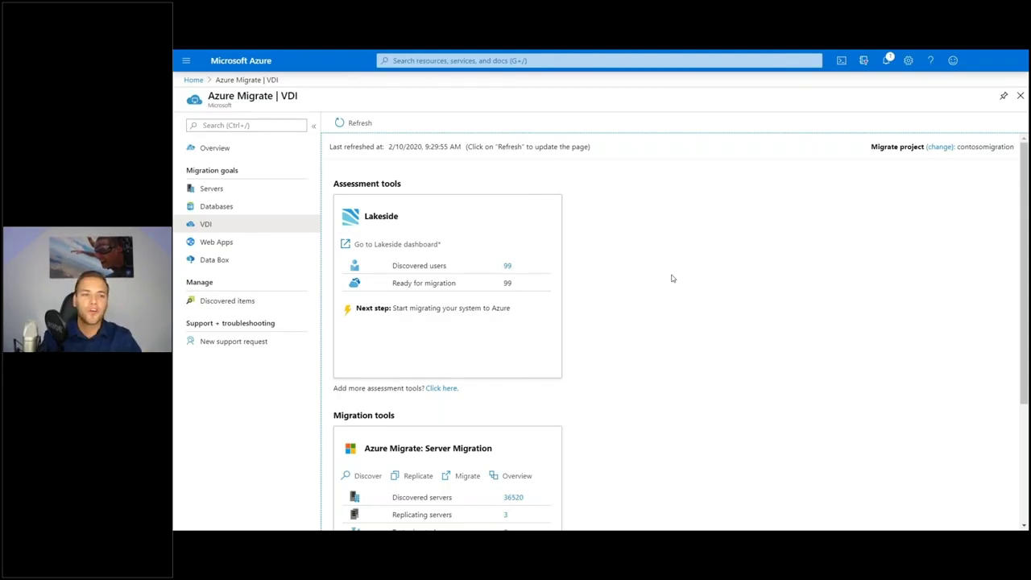
- View the Lakeside discovered users, the Hyper-V machine discovery option and the migration actions for Marketing Hostpool 3
left_click(507, 267)
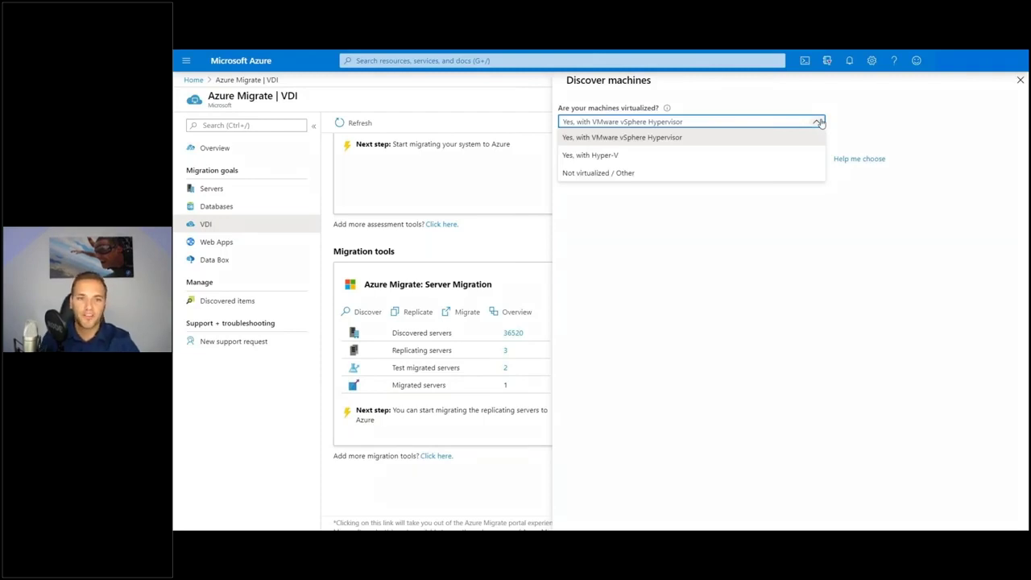
left_click(798, 155)
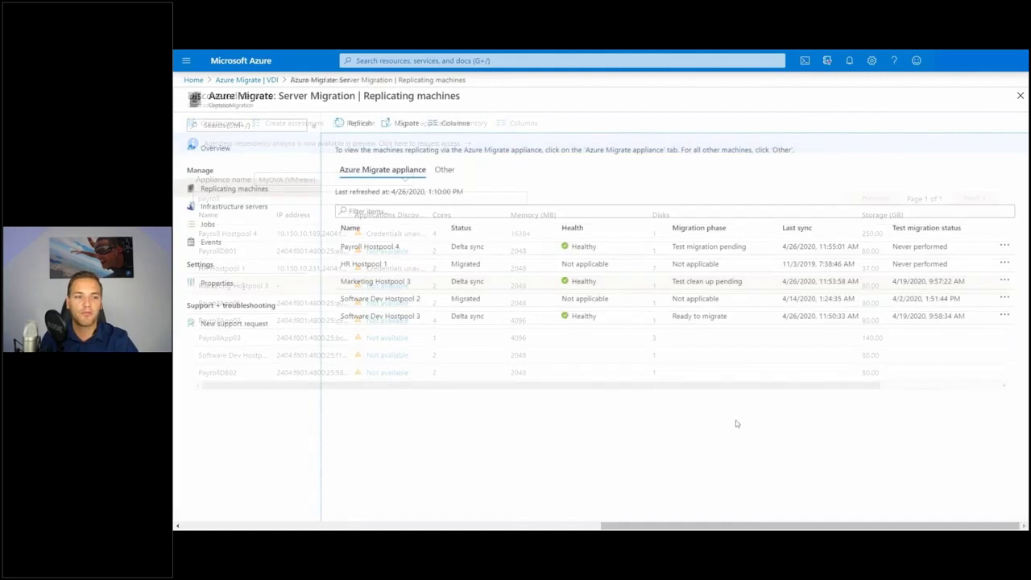
left_click(1005, 281)
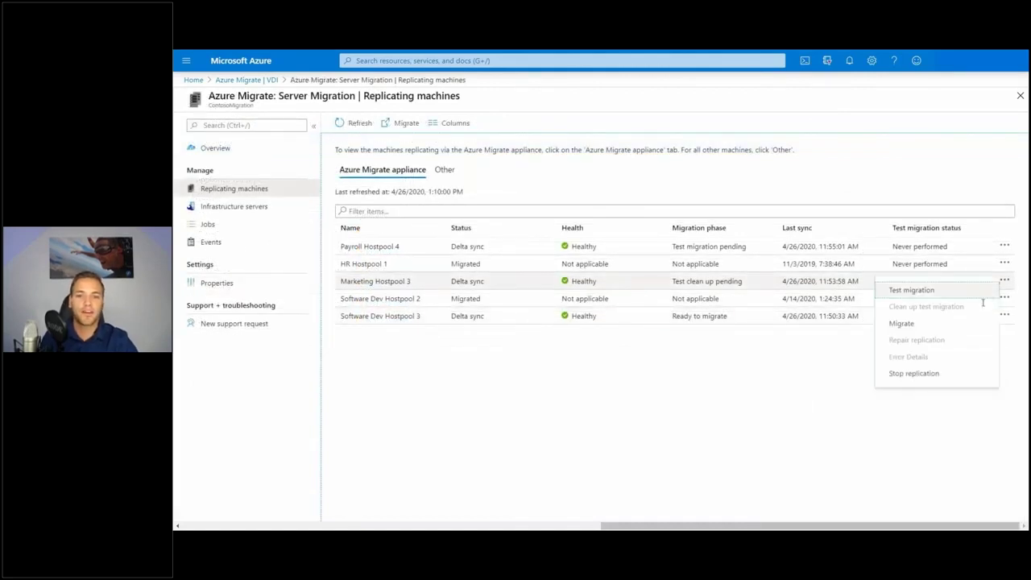
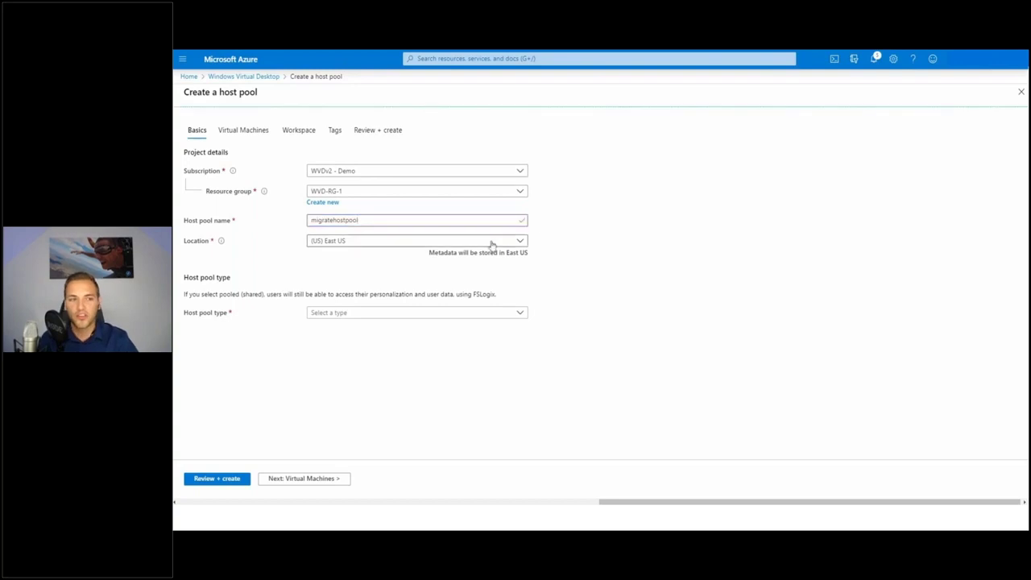
- Set the host pool type of migratehostpool to Pooled and continue to the workspace settings without adding virtual machines
left_click(415, 314)
left_click(362, 343)
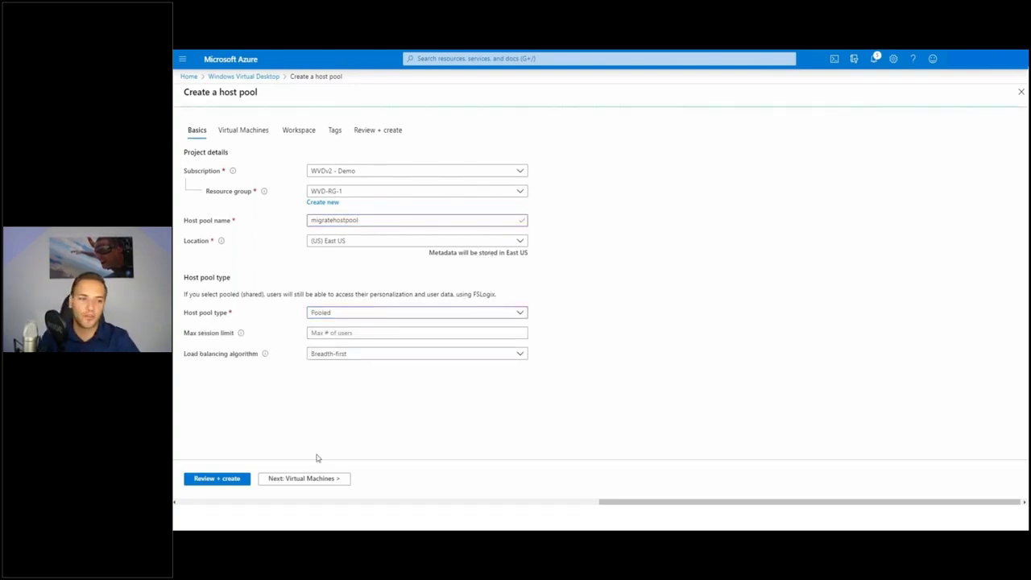
left_click(307, 480)
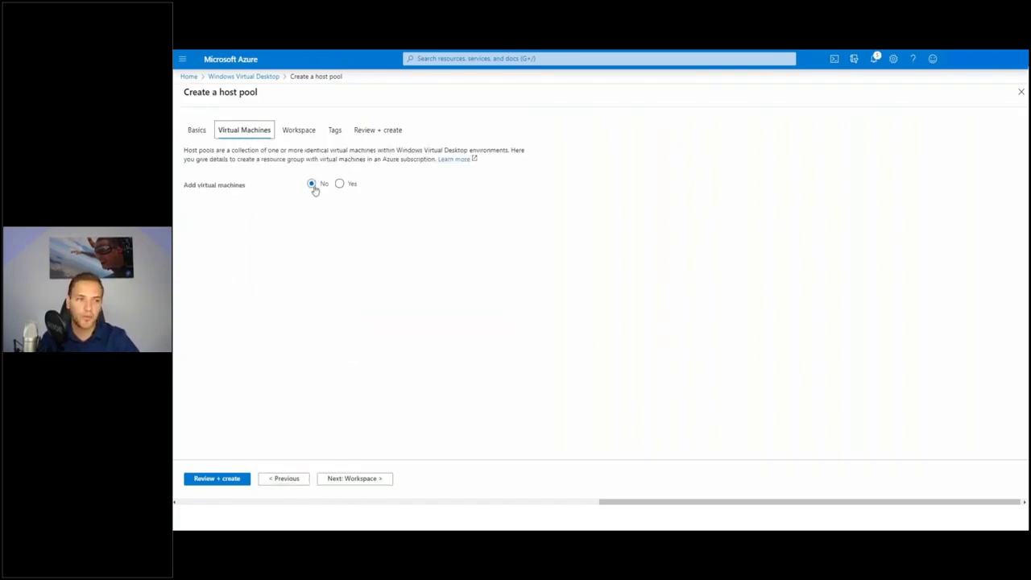
left_click(357, 480)
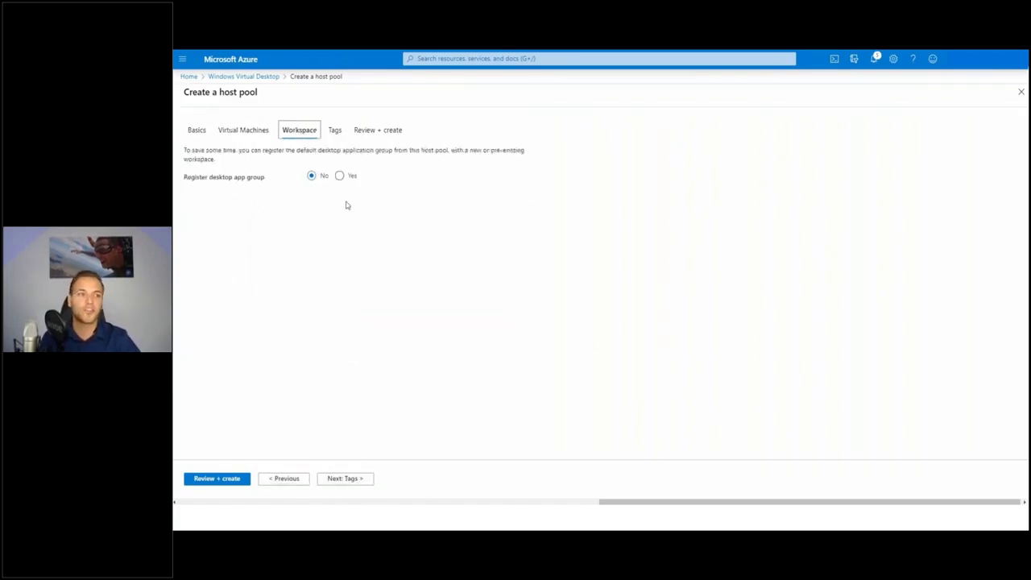
- Register the desktop app group to a new workspace named migrateworkspace
left_click(339, 175)
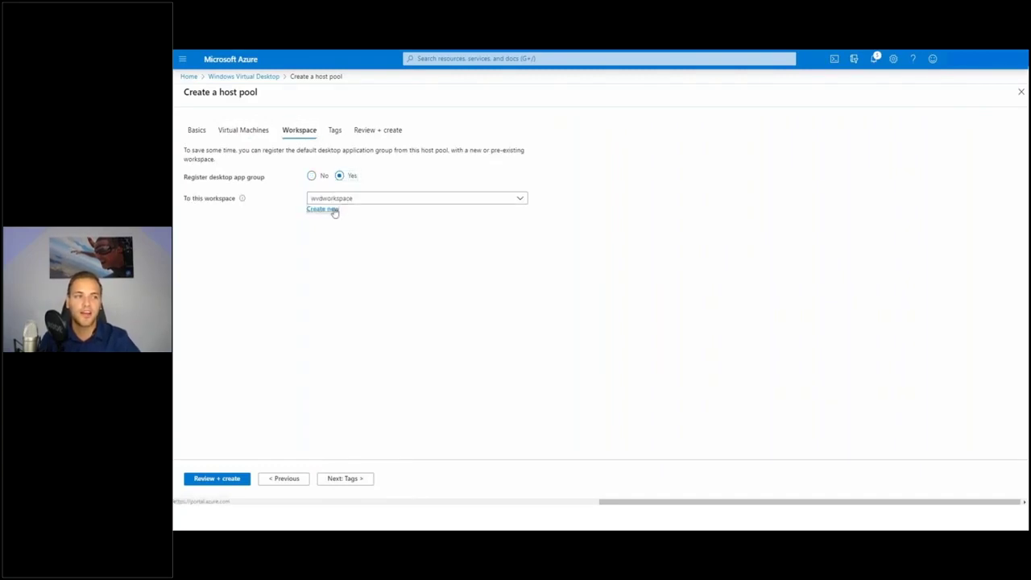
left_click(332, 208)
type("migrateworkspace")
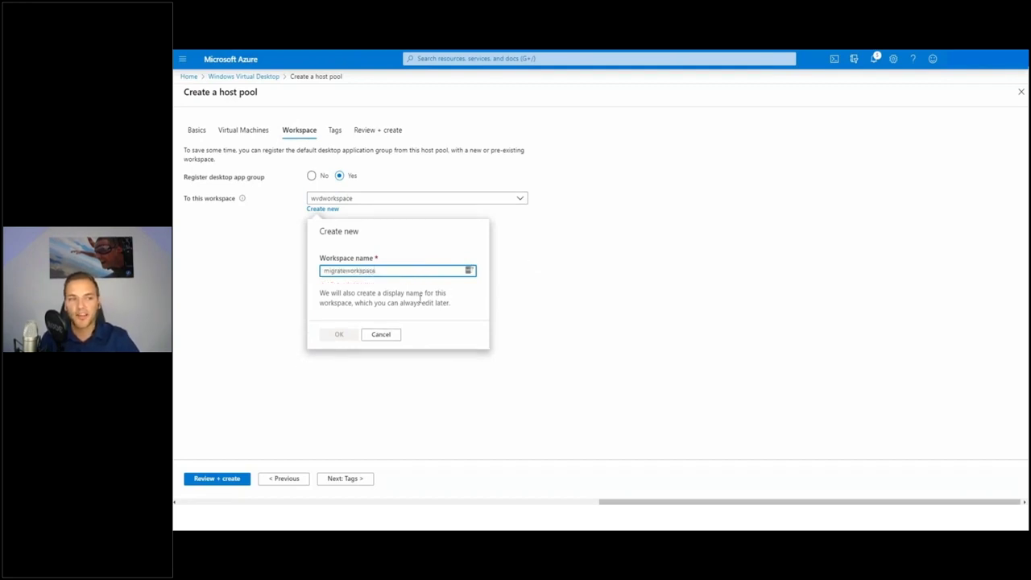
left_click(349, 345)
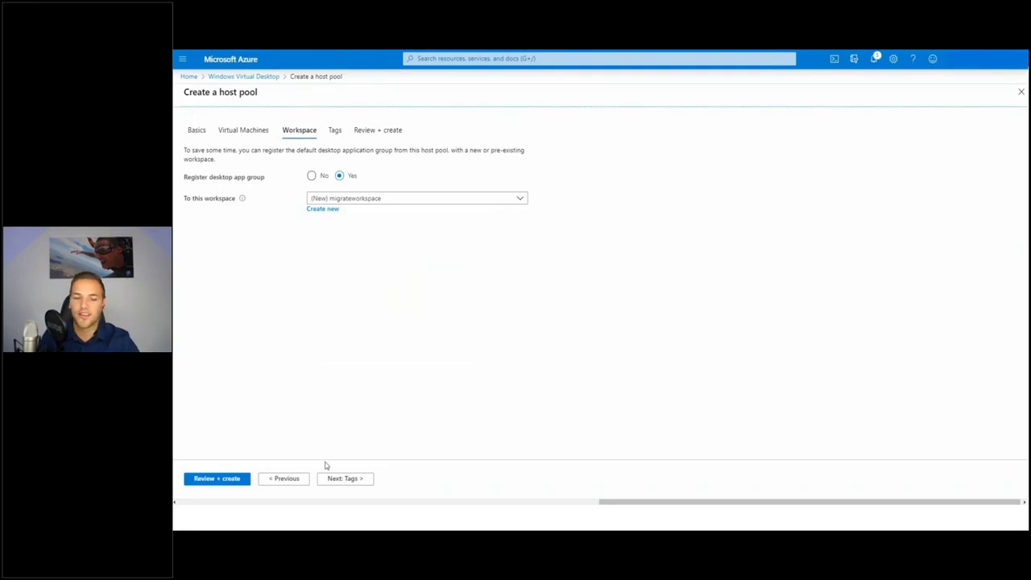
- Review and create the host pool, and open the deployed migratehostpool resource
left_click(242, 480)
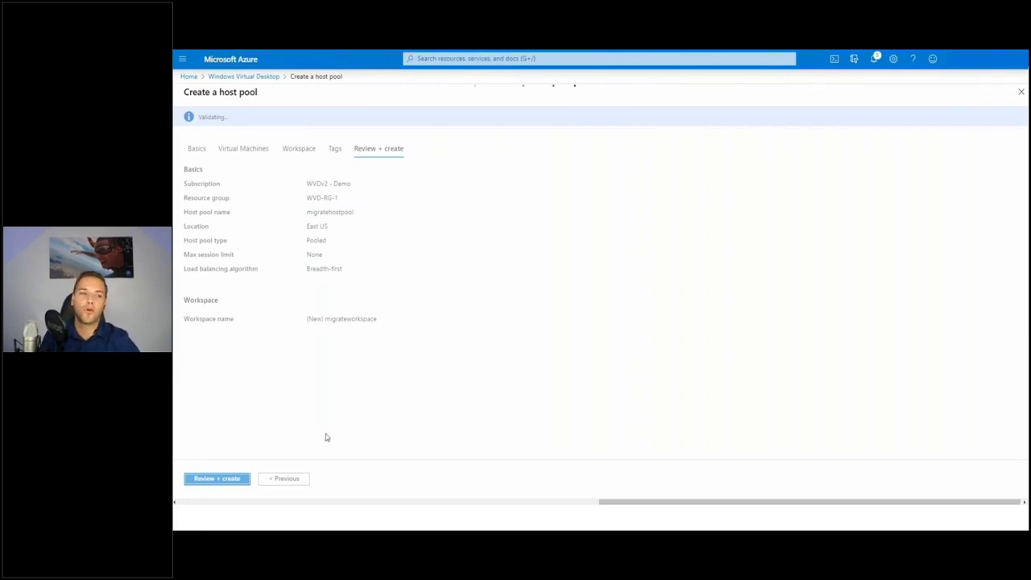
left_click(201, 483)
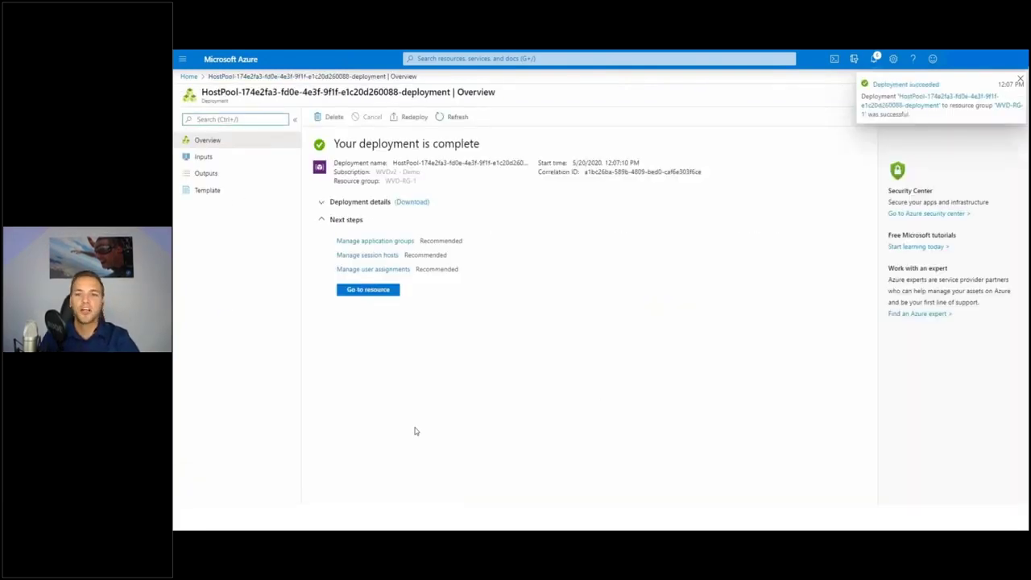
left_click(377, 289)
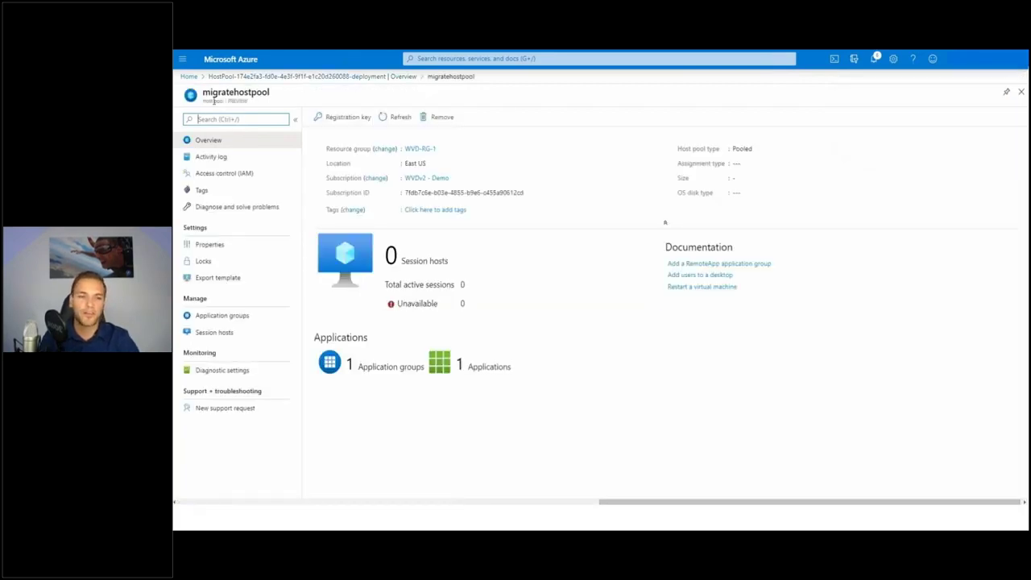
- Display the registration key of migratehostpool and copy it
left_click_drag(207, 93, 290, 96)
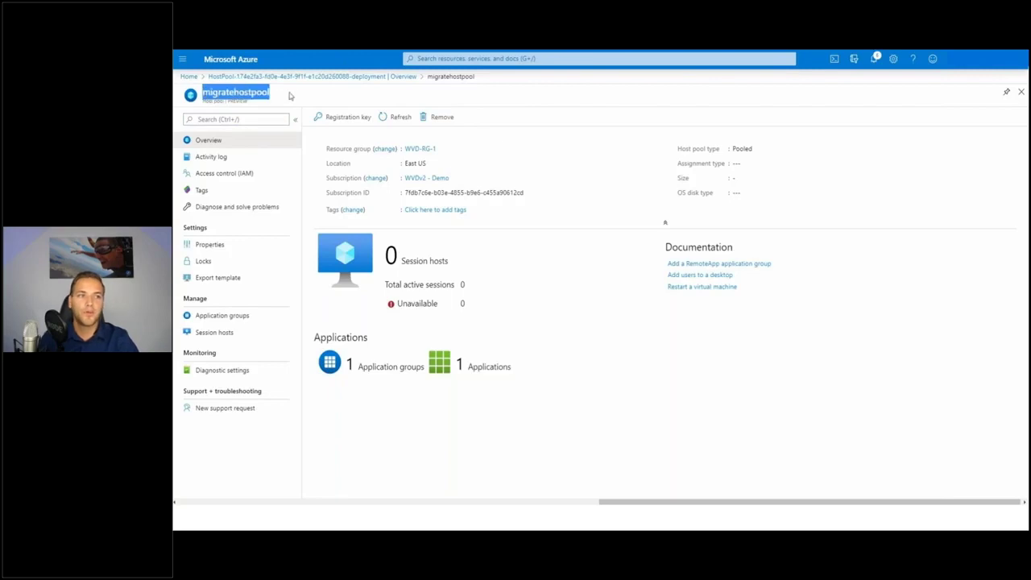
left_click(349, 119)
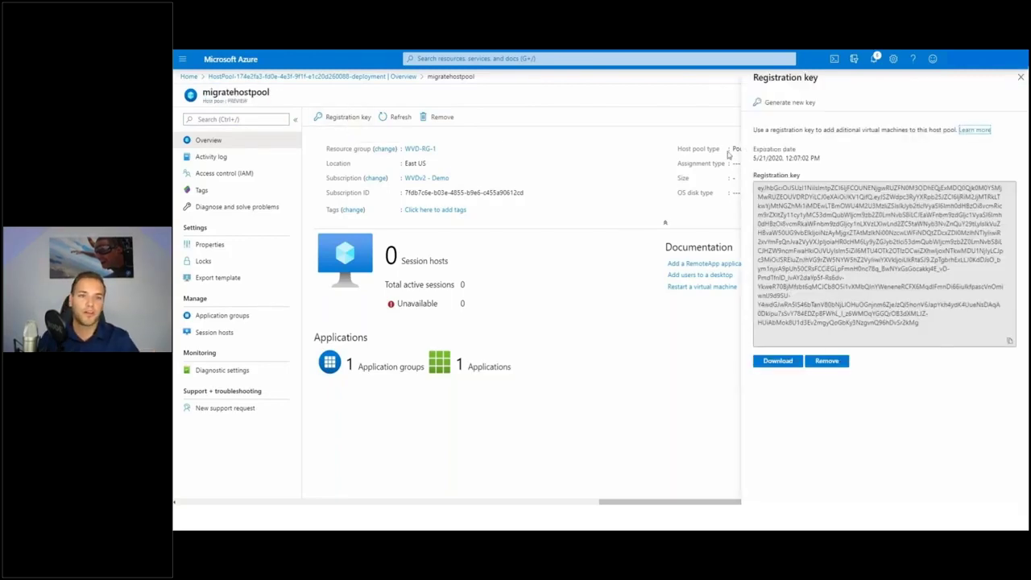
triple_click(761, 190)
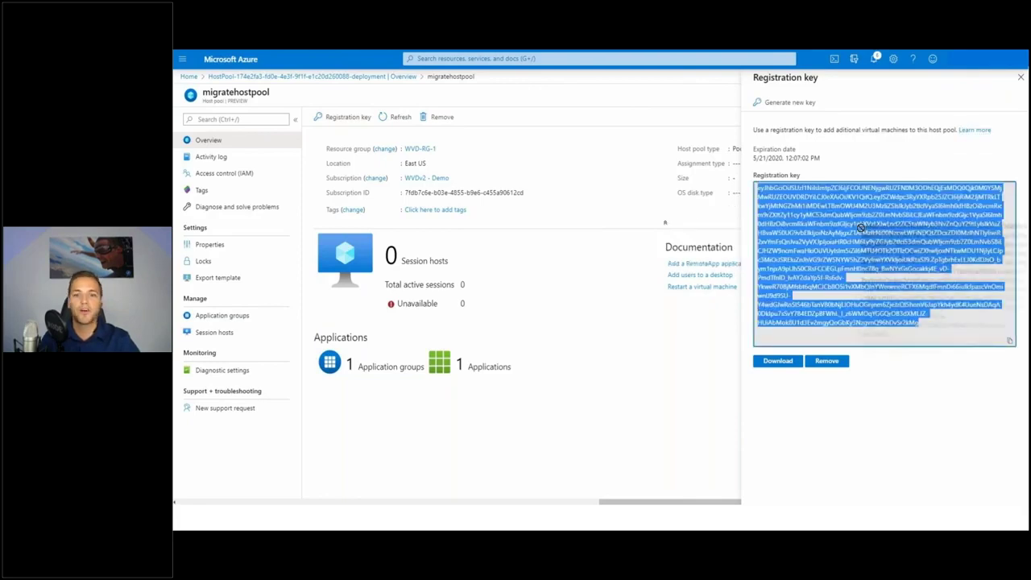
left_click(1010, 342)
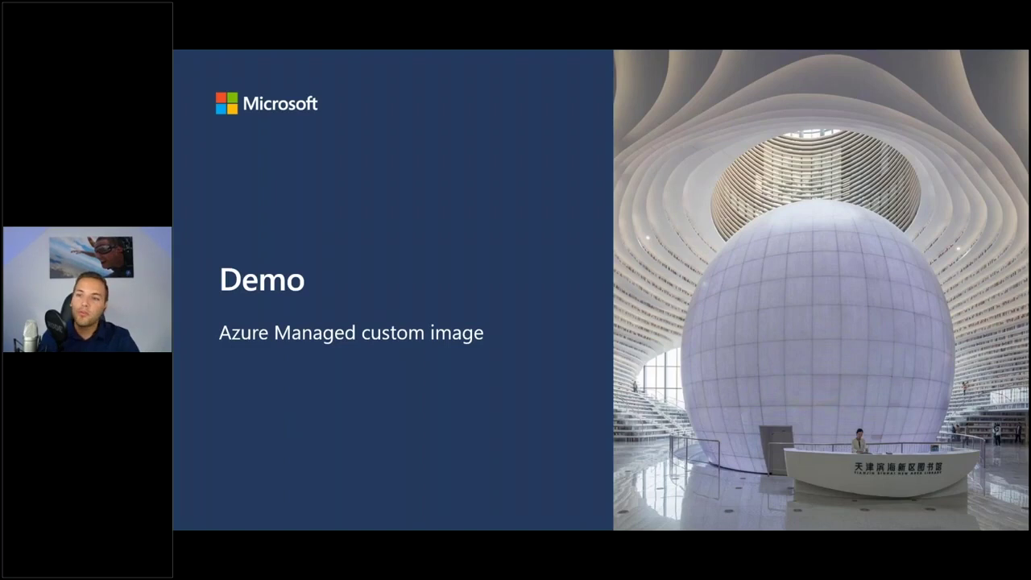
- Browse all images and disks for the virtual machine image of the new host pool
key("alt+Tab")
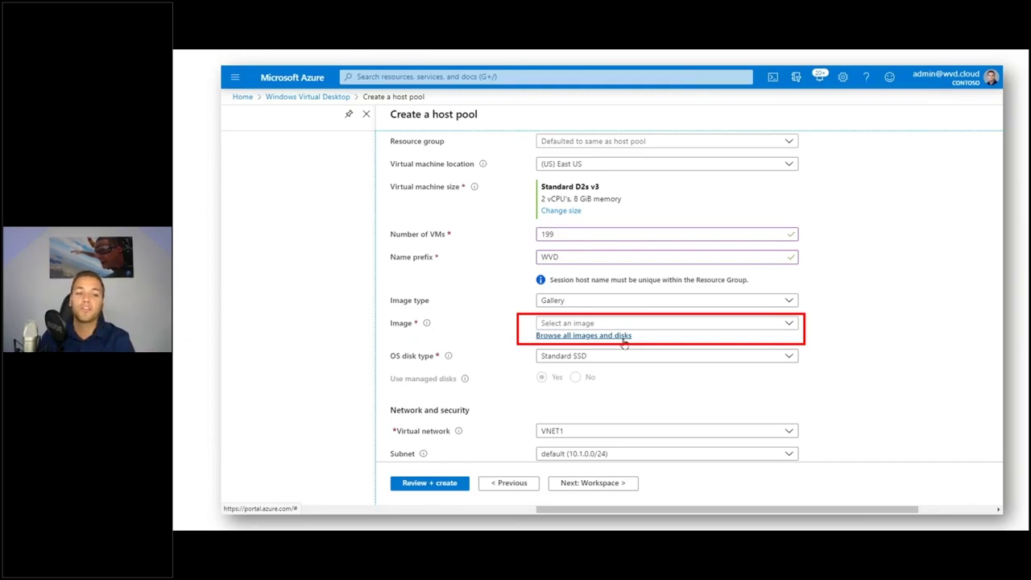
left_click(622, 337)
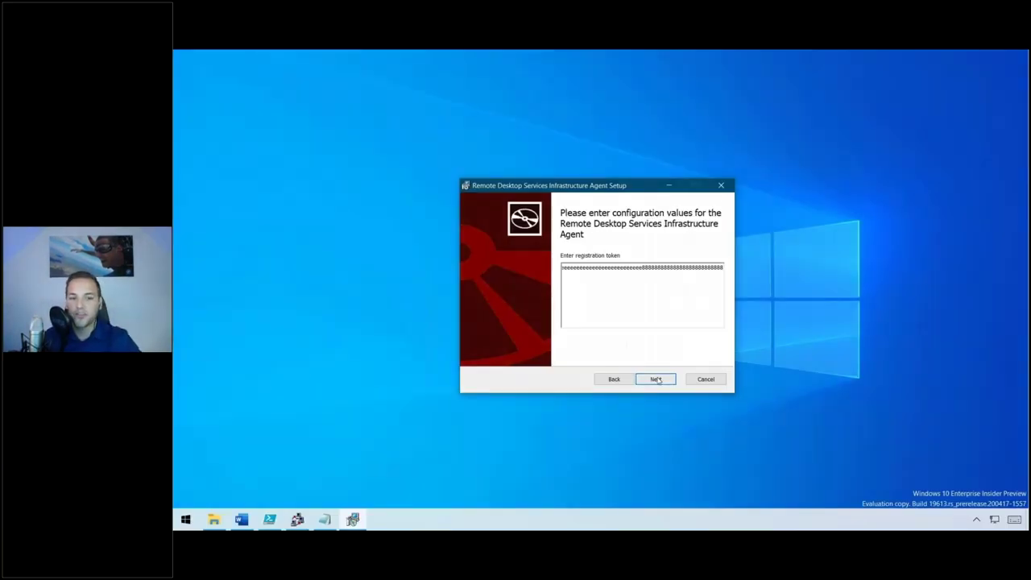
- Accept the entered registration token in the Remote Desktop Services Infrastructure Agent setup and start the installation
left_click(656, 380)
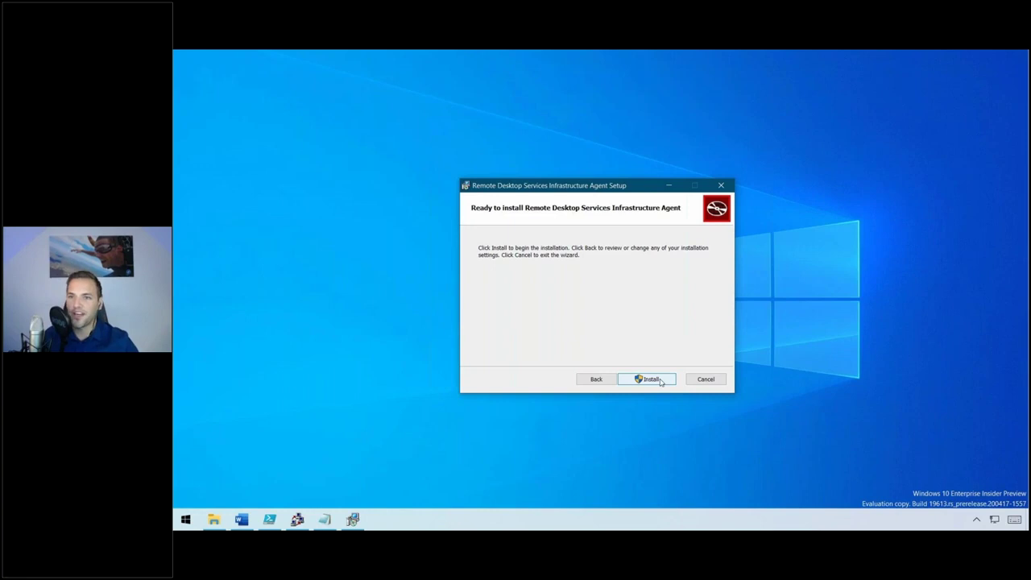
left_click(659, 380)
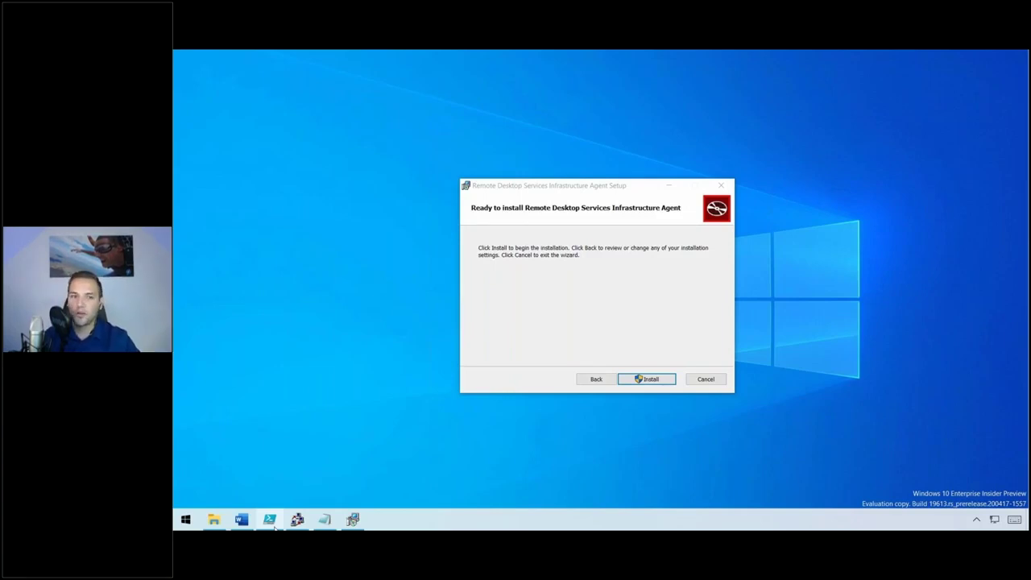
- Switch to Windows PowerShell ISE to view the WVDAgentSilentInstall.ps1 script
left_click(273, 522)
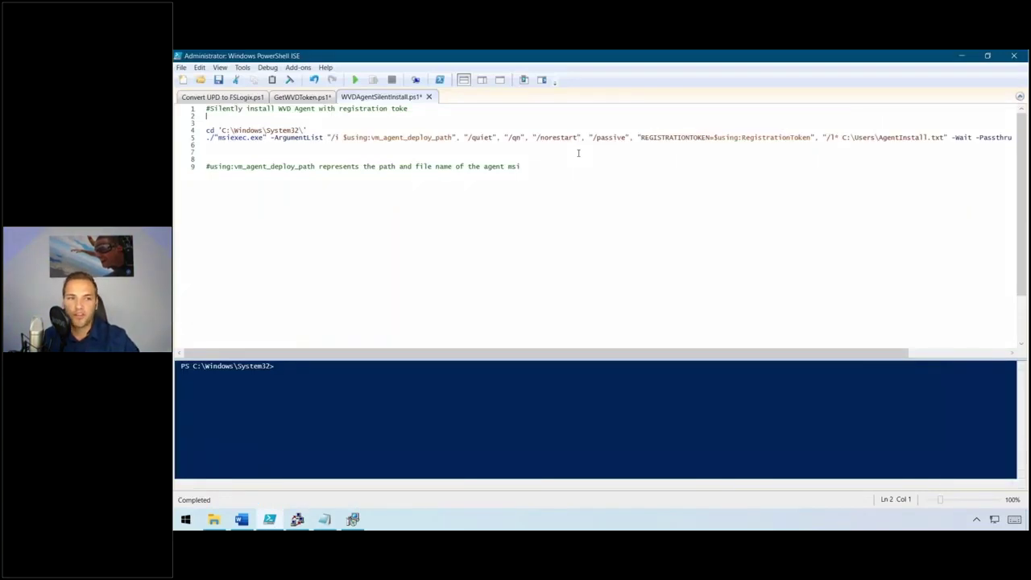